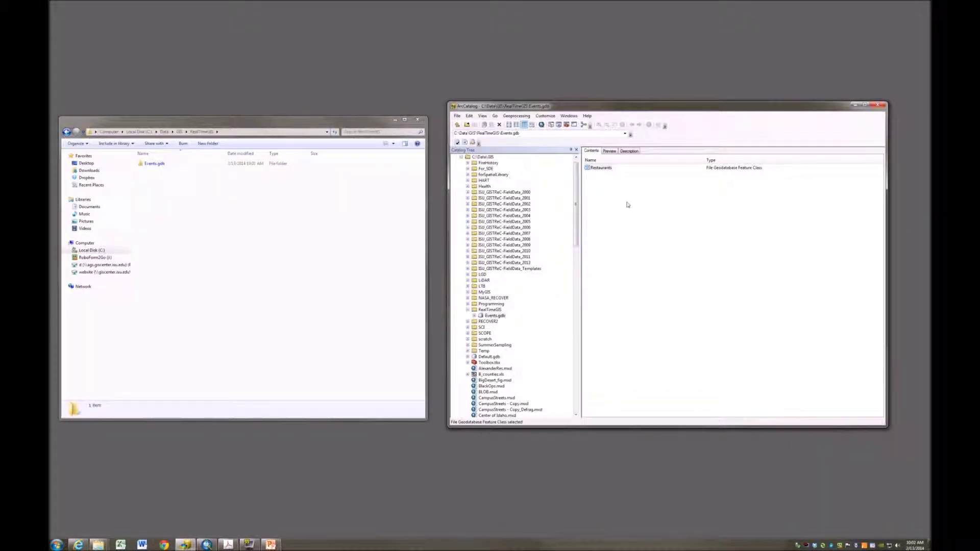
Close ArcCatalog to continue working in the blank ArcMap map
left_click(878, 106)
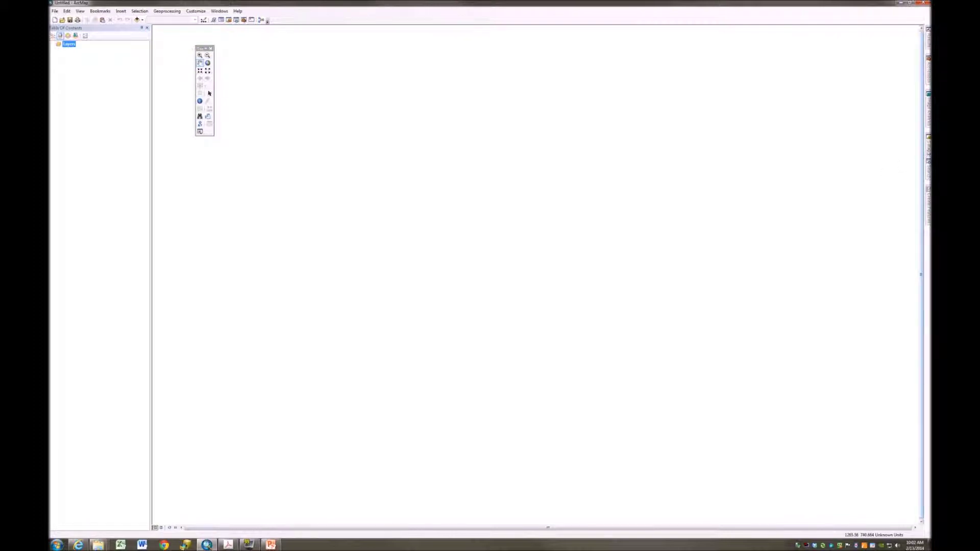
Open the Catalog window, refresh Home, and expand RealTimeGIS > Events.gdb down to Restaurants
left_click(928, 151)
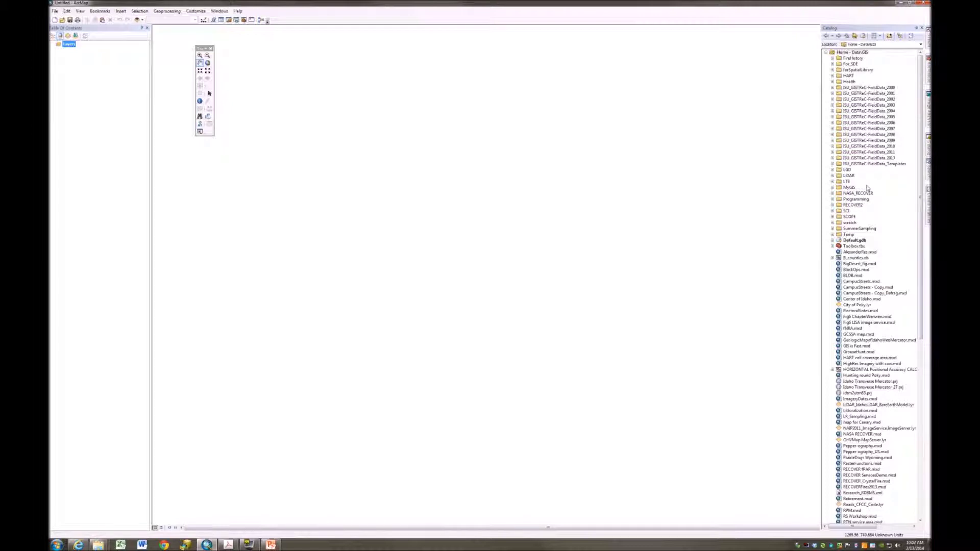
left_click(845, 52)
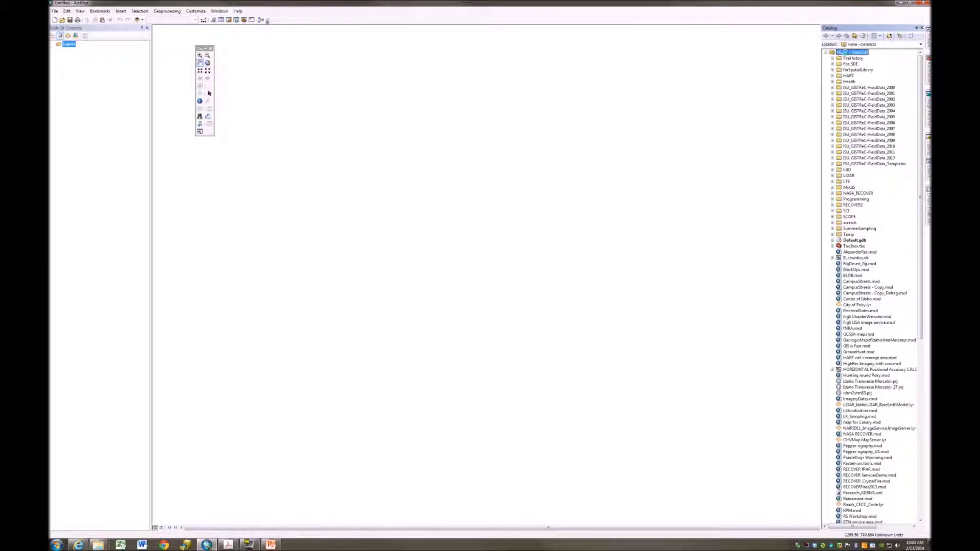
key("F5")
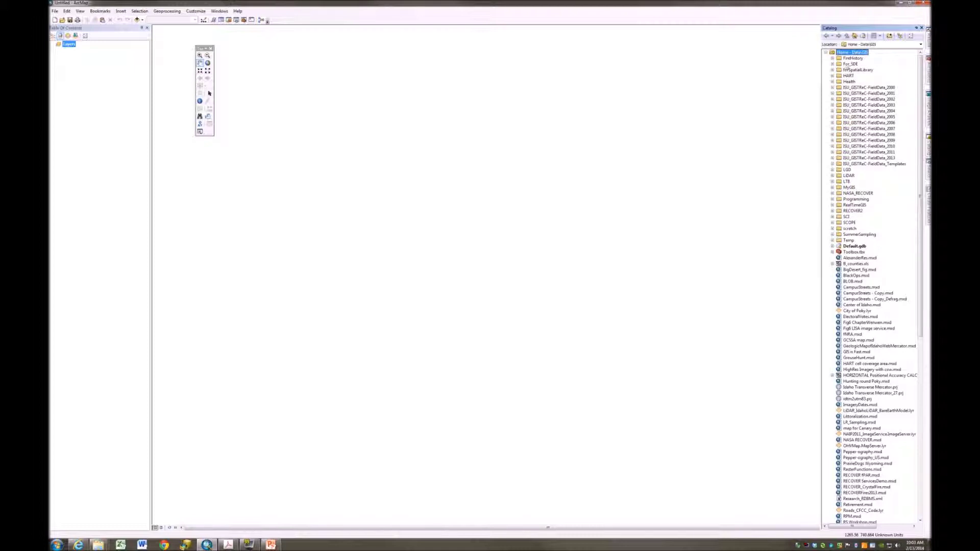
left_click(853, 205)
left_click(833, 205)
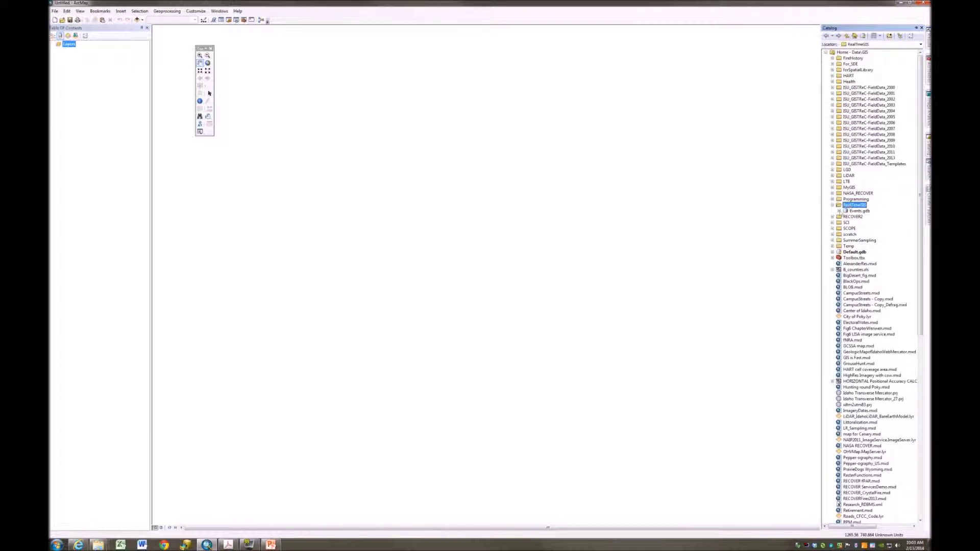
left_click(839, 211)
left_click(864, 217)
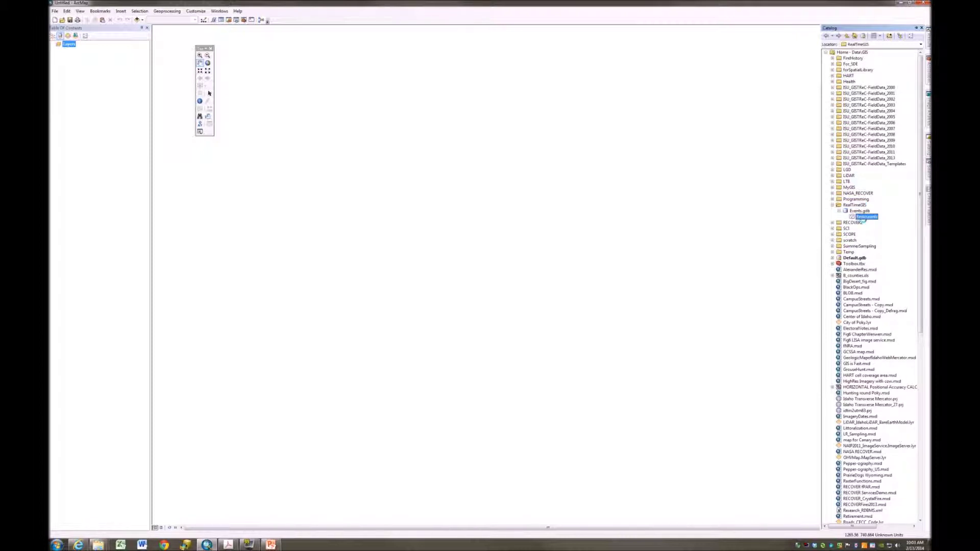
right_click(864, 218)
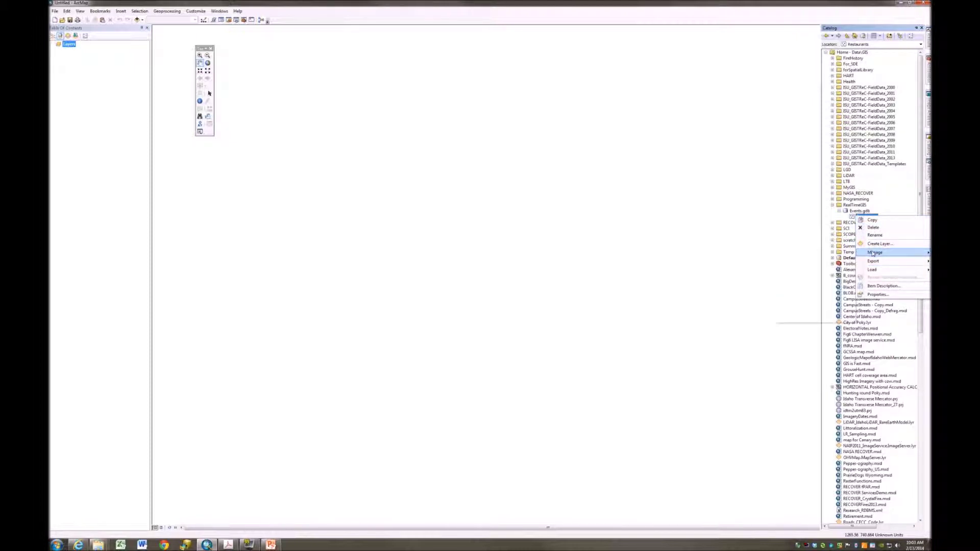
Create attachments on the Restaurants feature class, then drag it onto the map
mouse_move(874, 253)
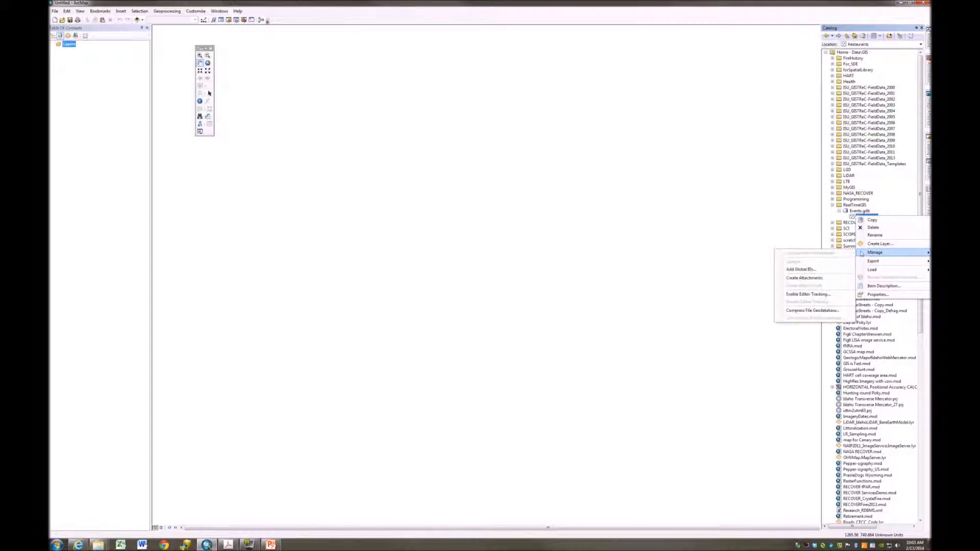
left_click(799, 279)
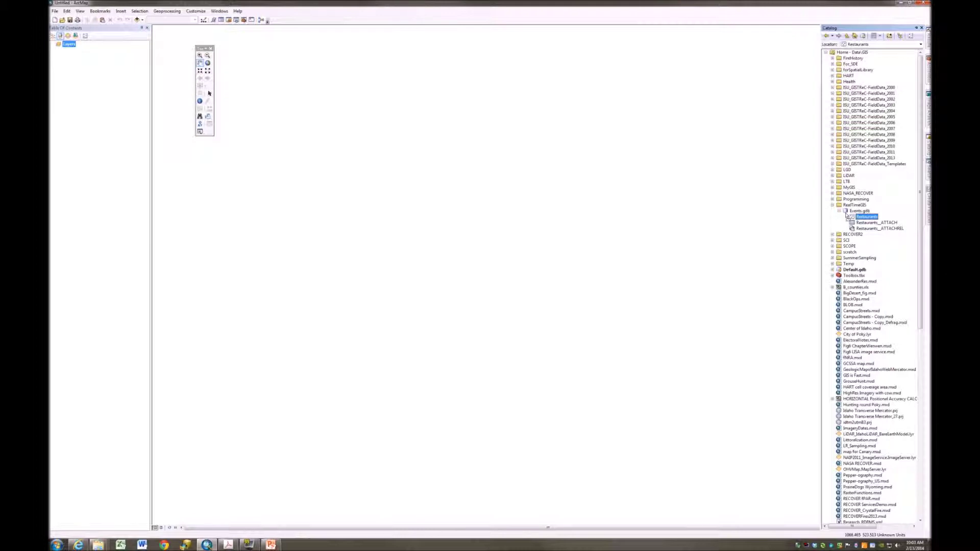
left_click_drag(847, 215, 415, 175)
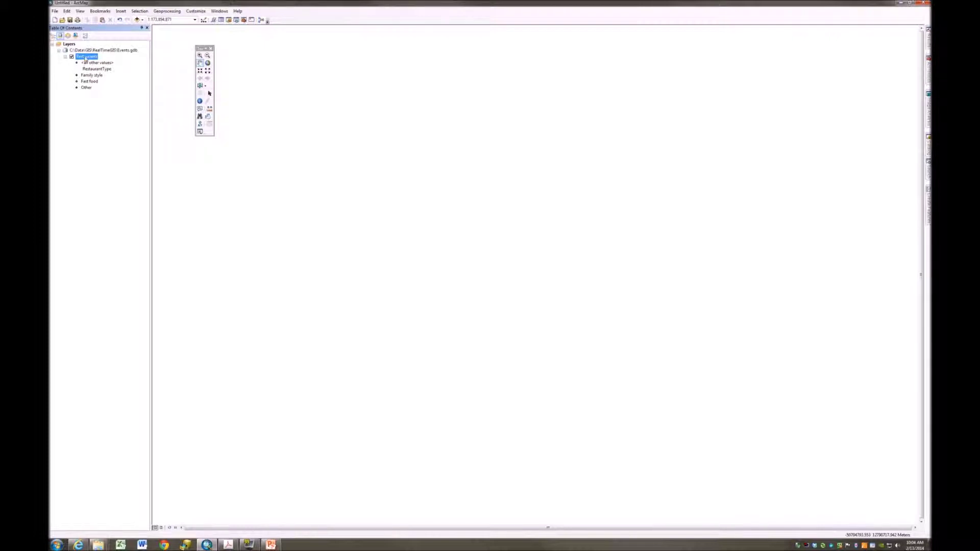
Bring up the context menu for the Restaurants layer in the table of contents
right_click(87, 56)
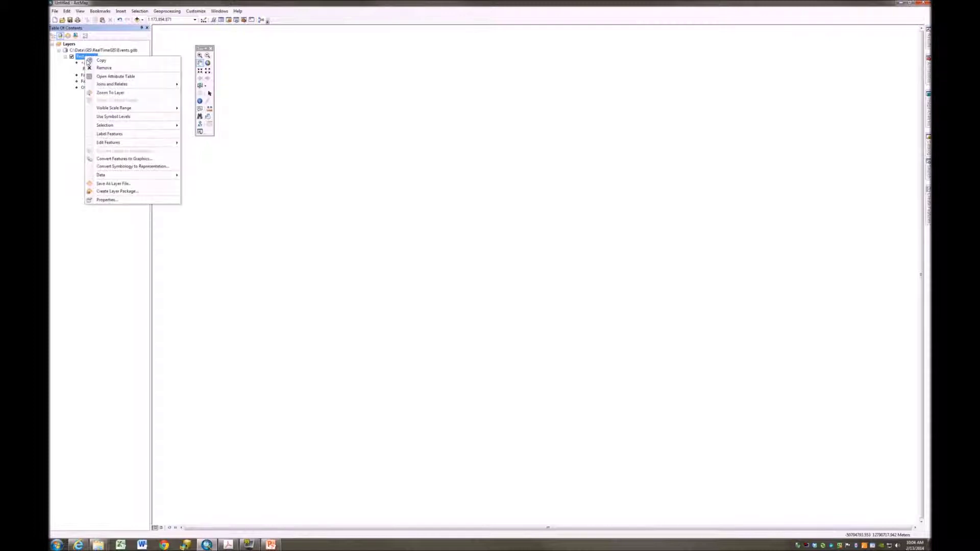
Uncheck <all other values> in the Restaurants layer's Symbology tab, then apply and close
left_click(107, 200)
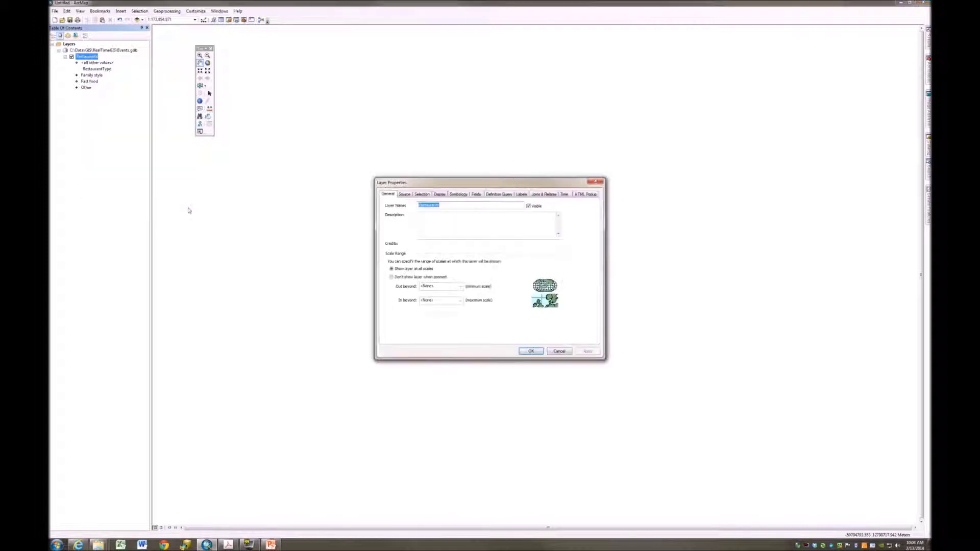
left_click(459, 194)
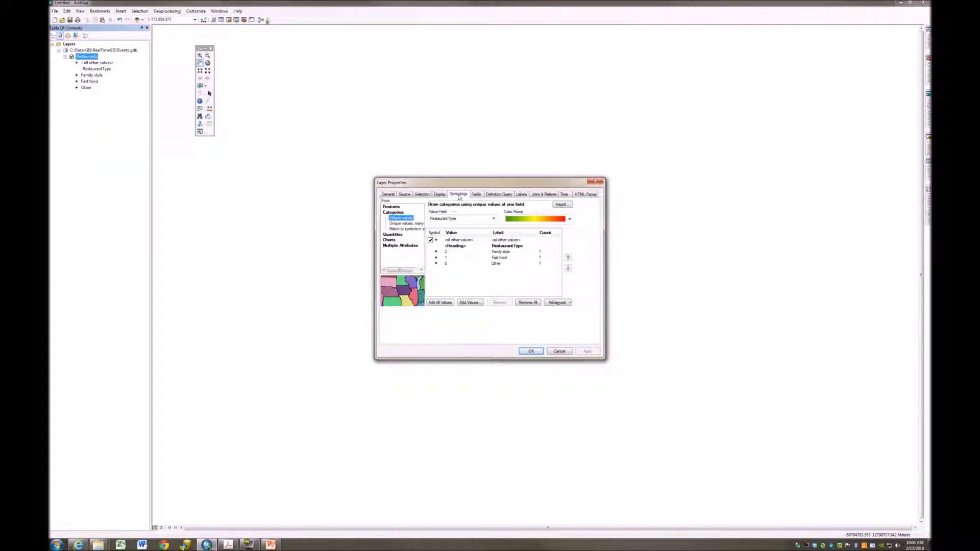
left_click(430, 240)
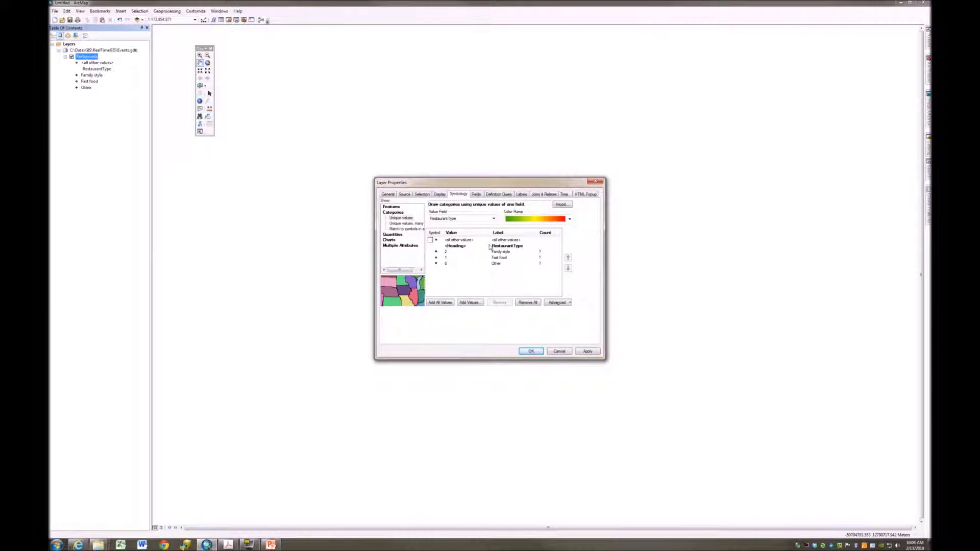
left_click(588, 352)
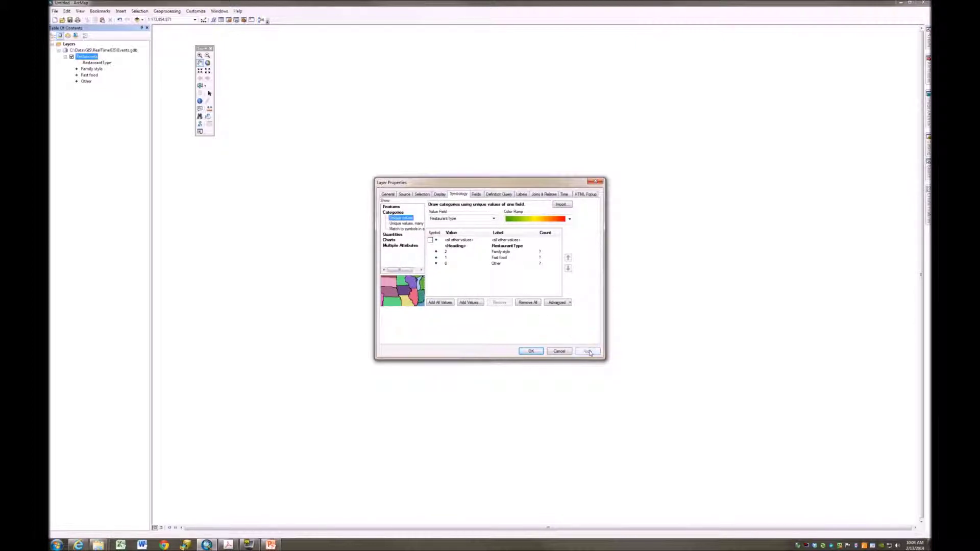
left_click(534, 351)
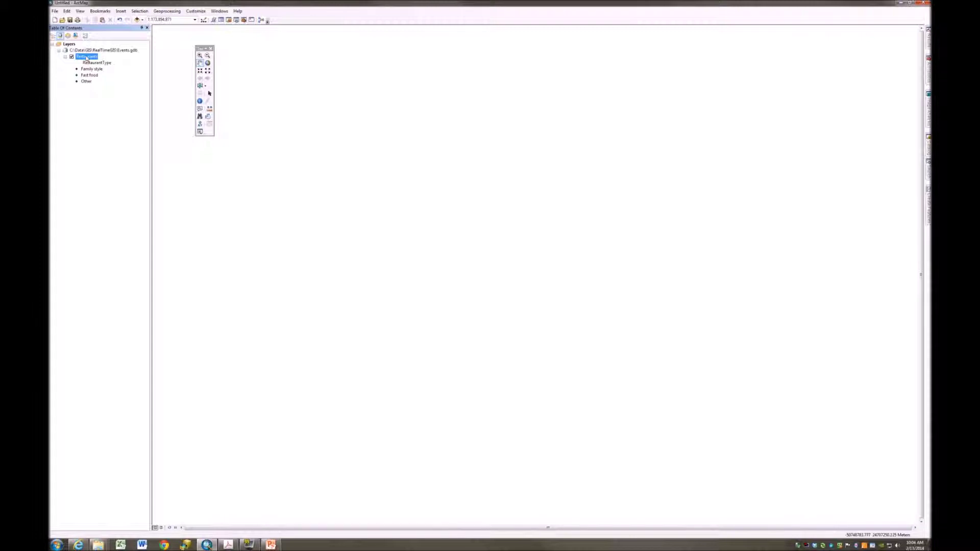
Reopen Restaurants symbology and open the Symbol Selector for the Family style category
right_click(86, 57)
left_click(102, 201)
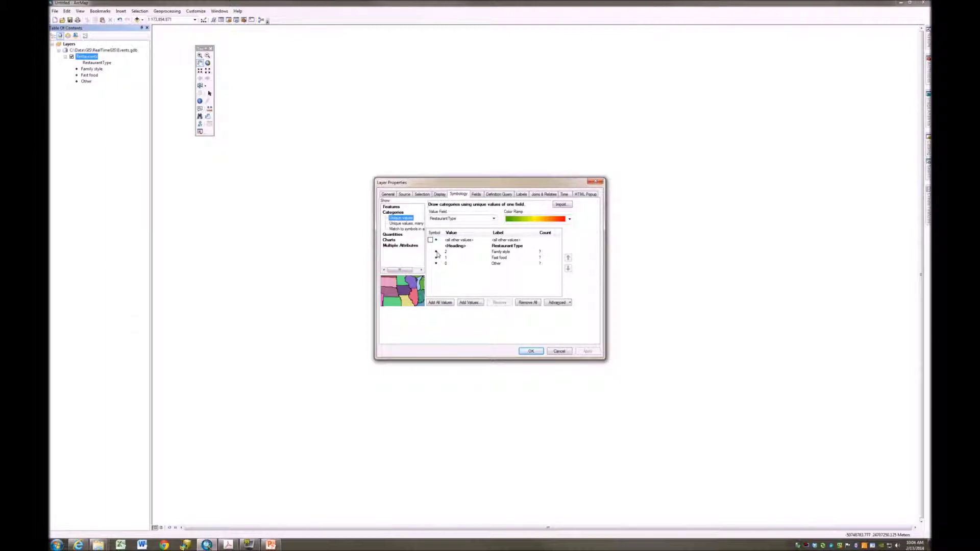
double_click(437, 253)
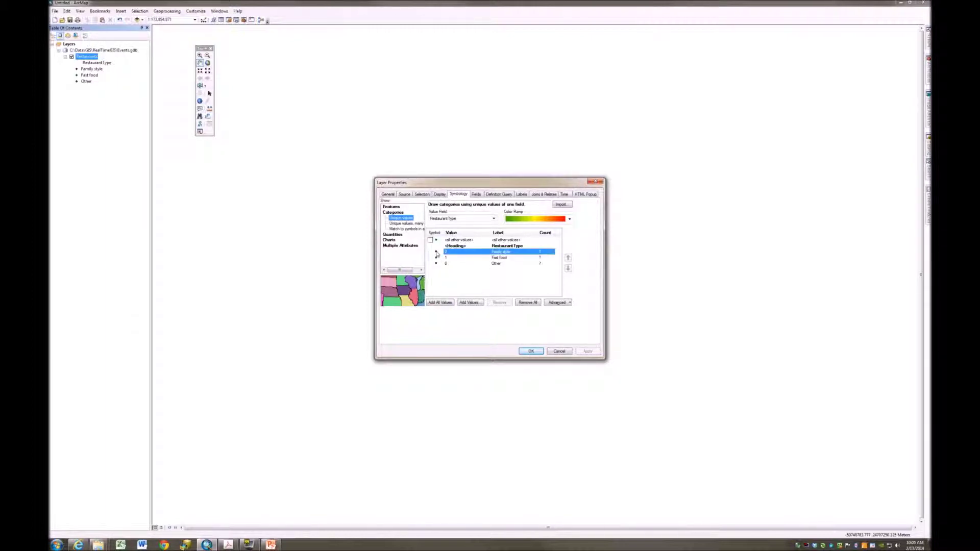
left_click_drag(229, 107, 262, 183)
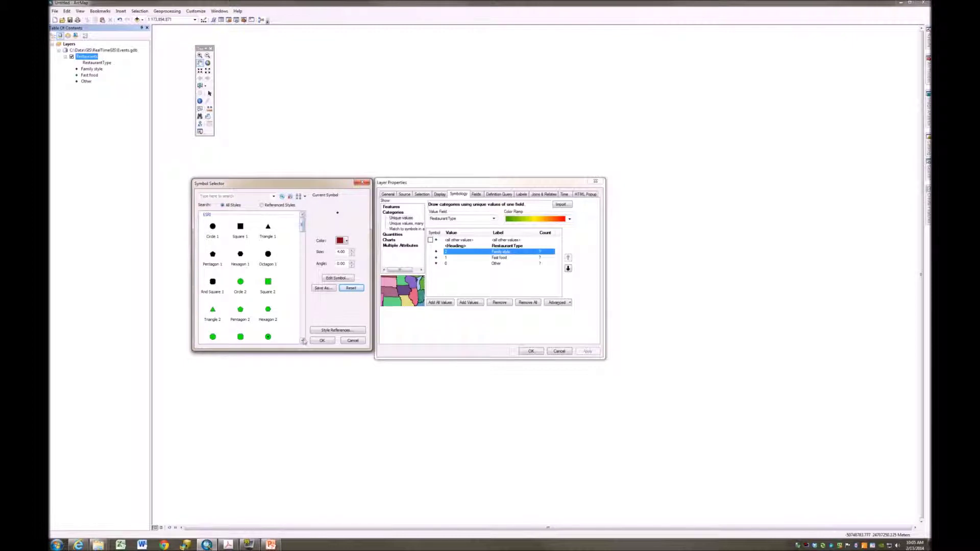
Browse down the marker symbol list to reach the triangle markers
left_click(302, 341)
left_click(302, 342)
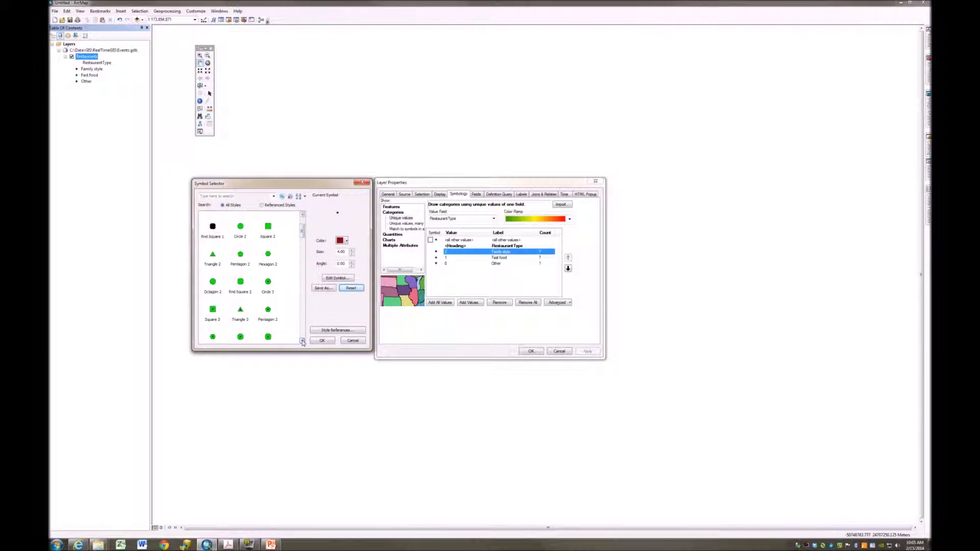
left_click(302, 341)
left_click(302, 342)
left_click(302, 341)
left_click(302, 341)
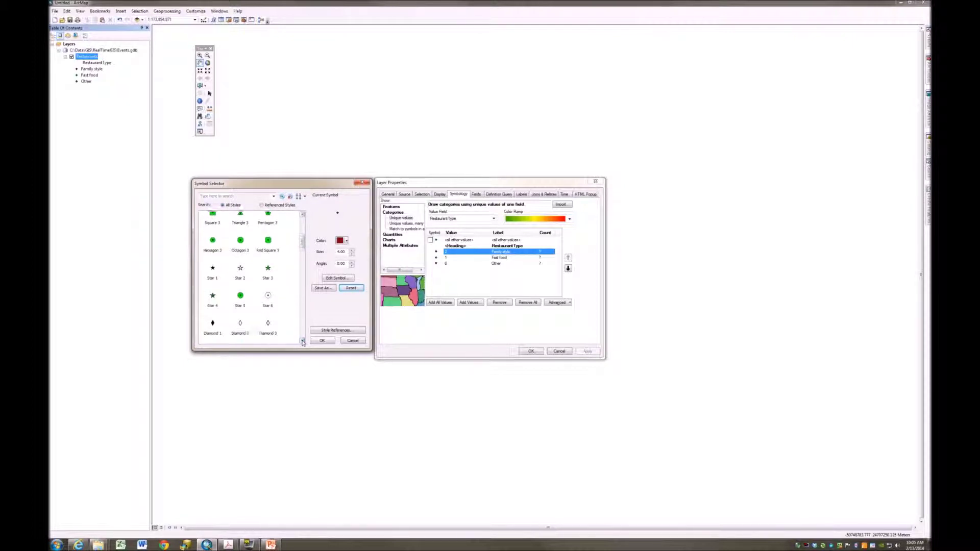
left_click(302, 341)
left_click(302, 341)
left_click(302, 342)
left_click(302, 342)
left_click(302, 341)
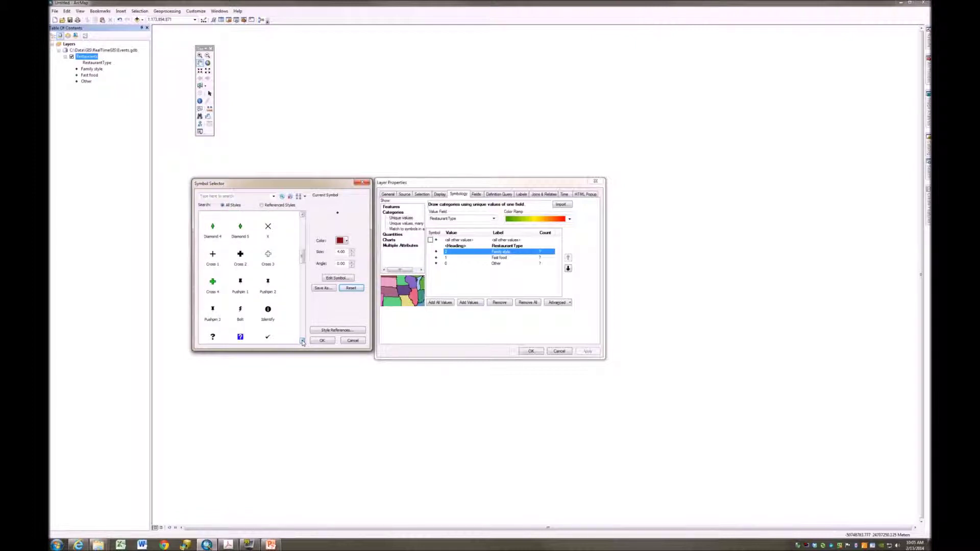
left_click(302, 342)
left_click(302, 342)
left_click(302, 341)
left_click(302, 342)
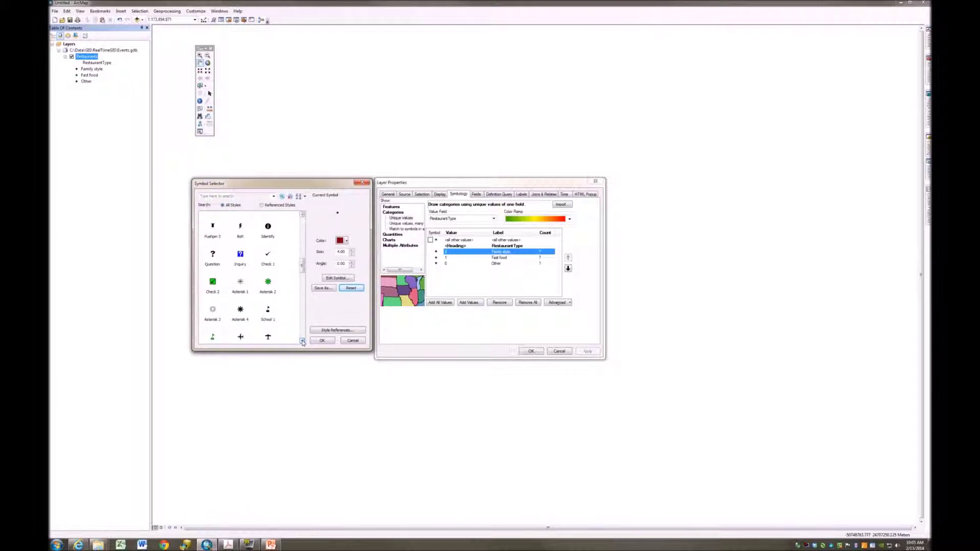
left_click(303, 342)
left_click(302, 342)
left_click(303, 341)
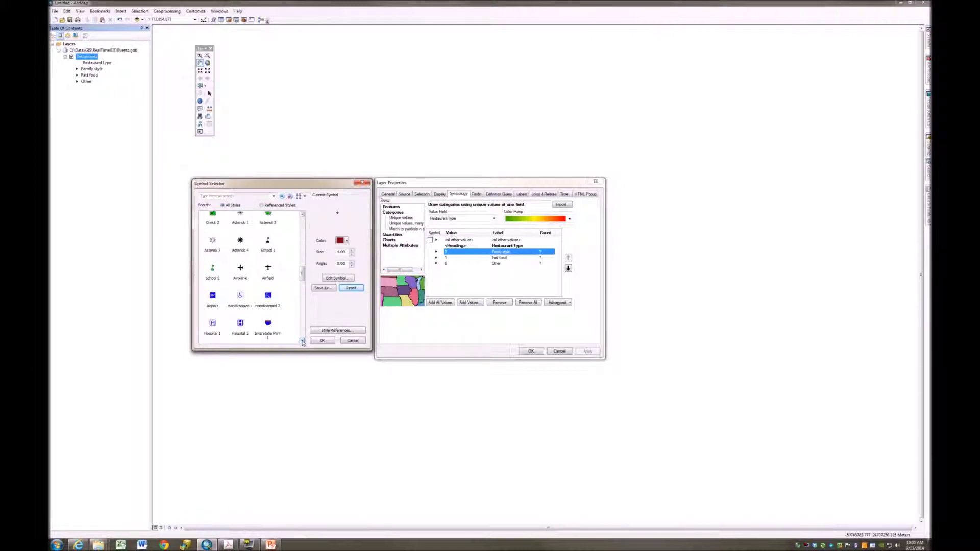
left_click(302, 341)
left_click(303, 341)
left_click(302, 341)
left_click(302, 342)
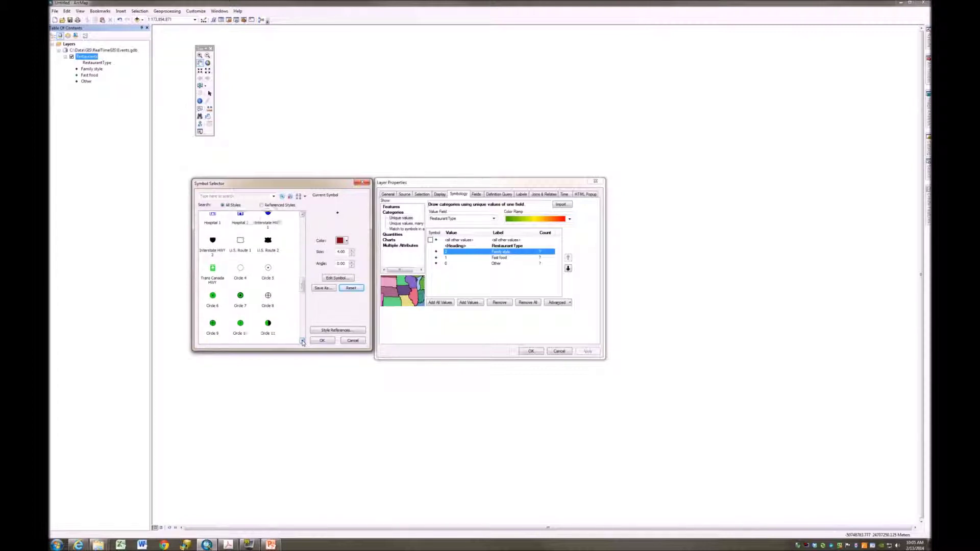
left_click(302, 341)
left_click(302, 341)
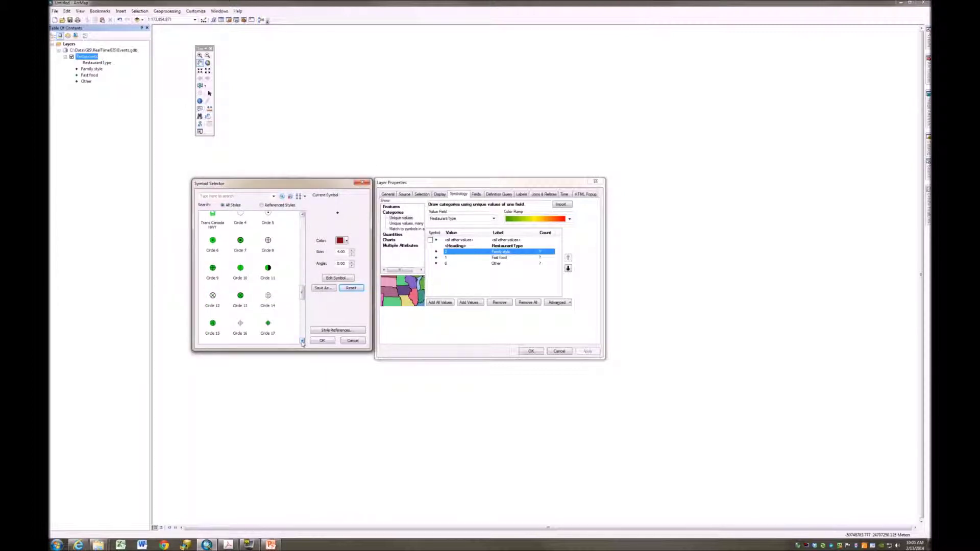
scroll(306, 310, "down", 6)
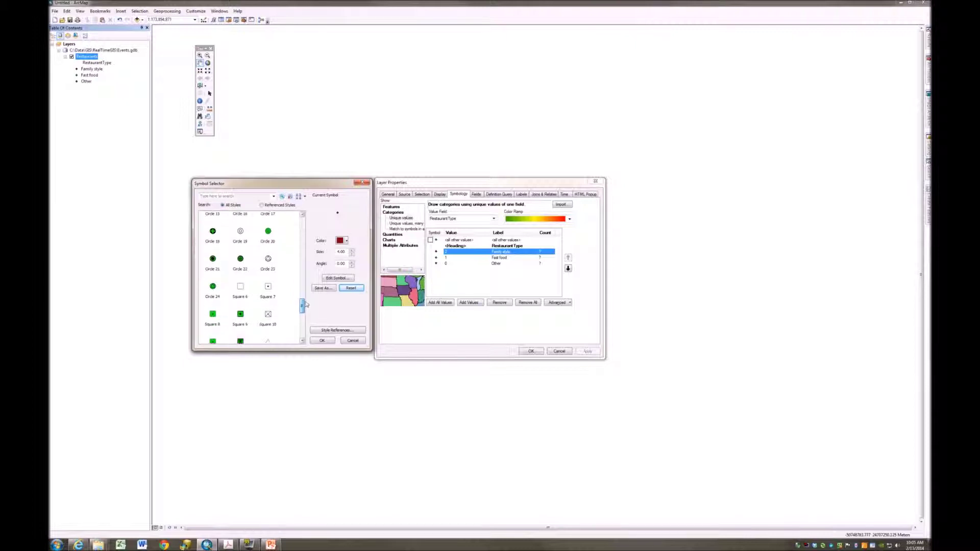
left_click_drag(306, 310, 306, 215)
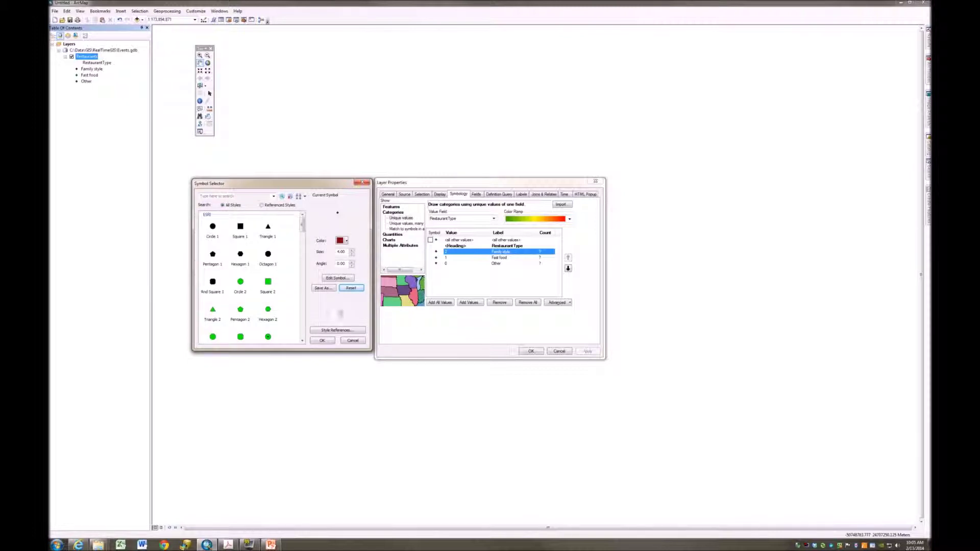
Give Family style the Triangle 1 marker in Leaf Green
left_click(266, 234)
left_click(341, 243)
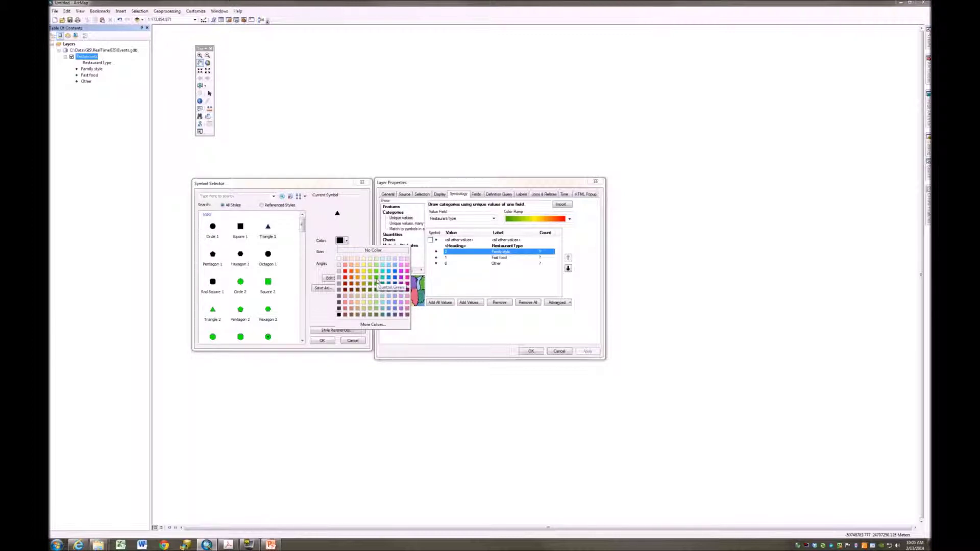
left_click(376, 285)
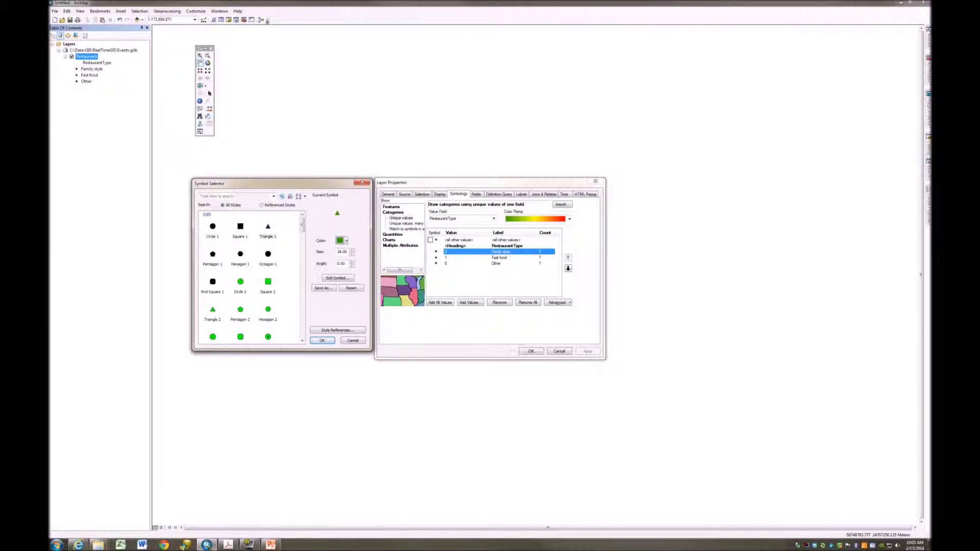
left_click(322, 341)
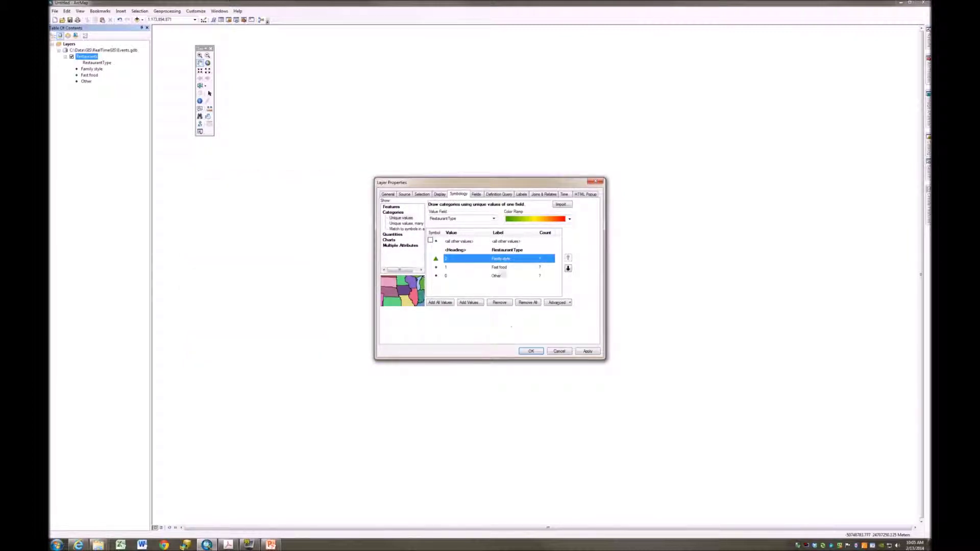
Set the Fast food symbol to a red lightning bolt marker
double_click(436, 269)
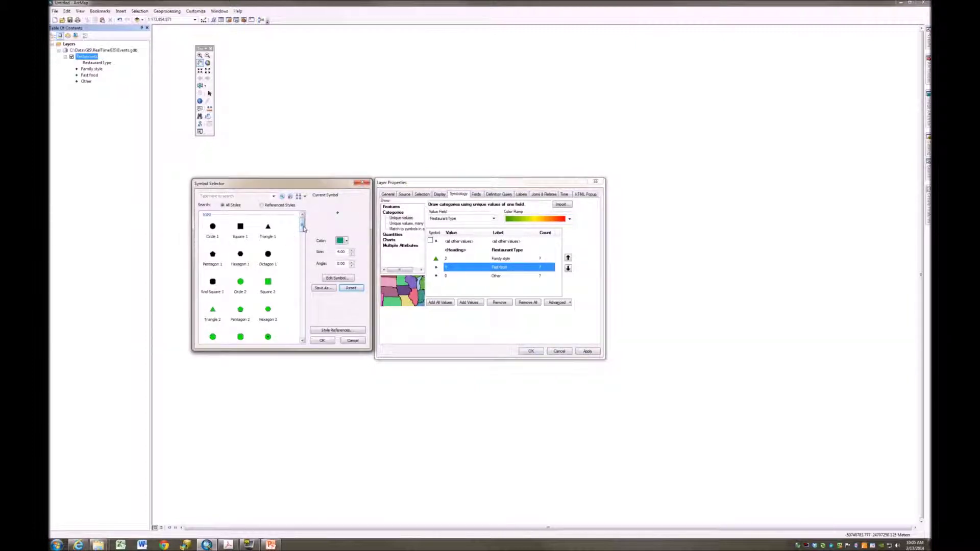
left_click_drag(303, 228, 307, 265)
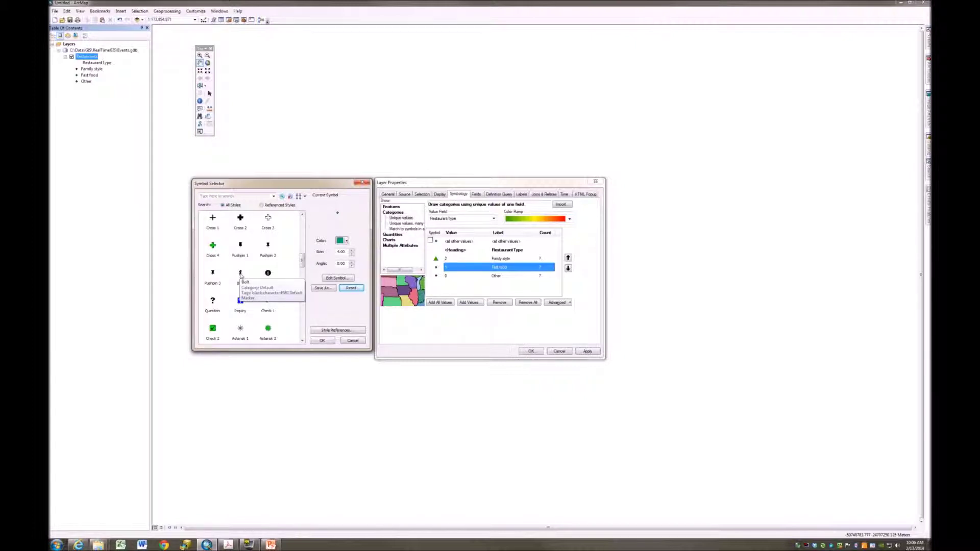
left_click(241, 274)
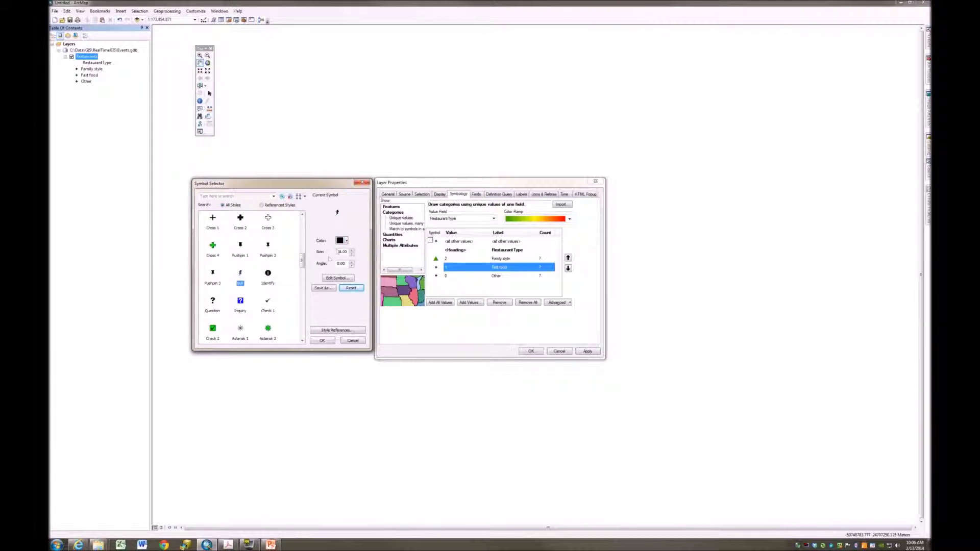
left_click(343, 243)
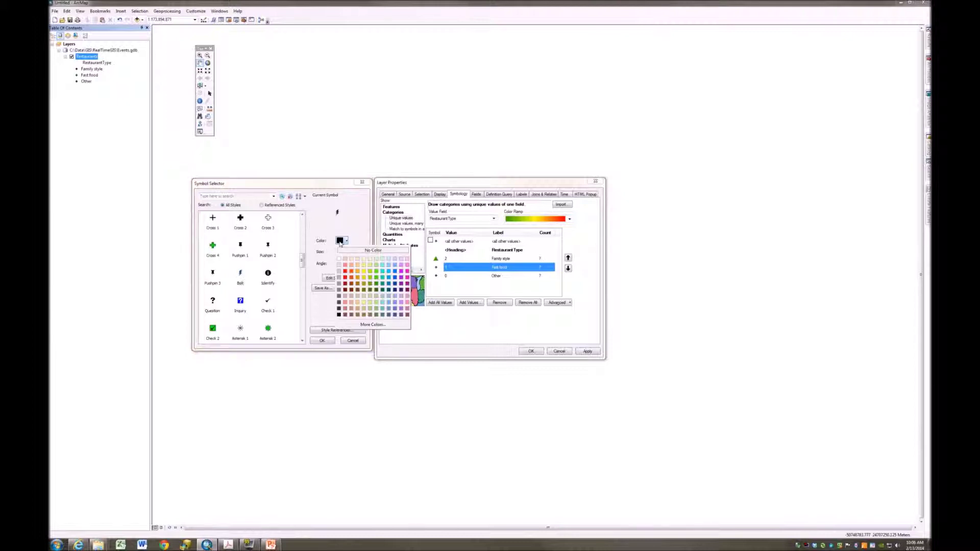
left_click(363, 275)
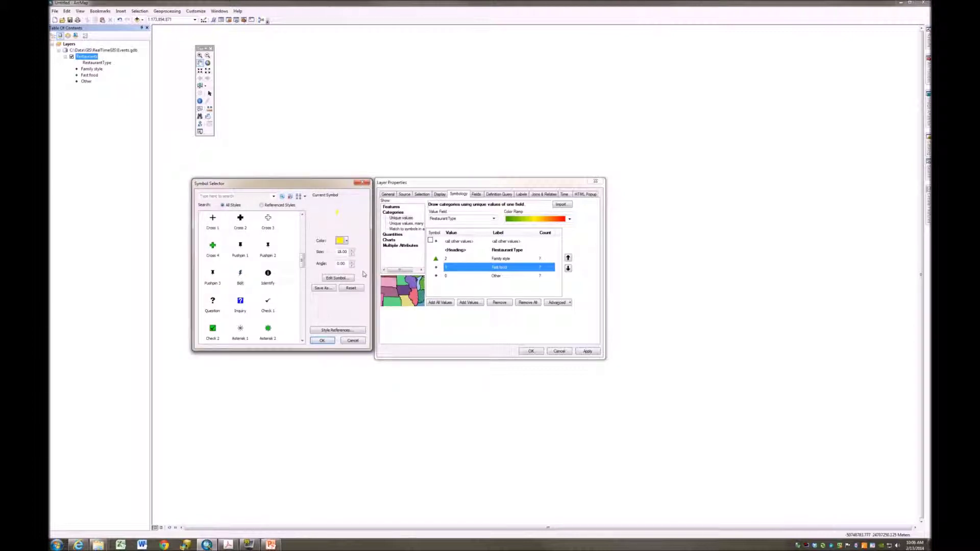
left_click(341, 242)
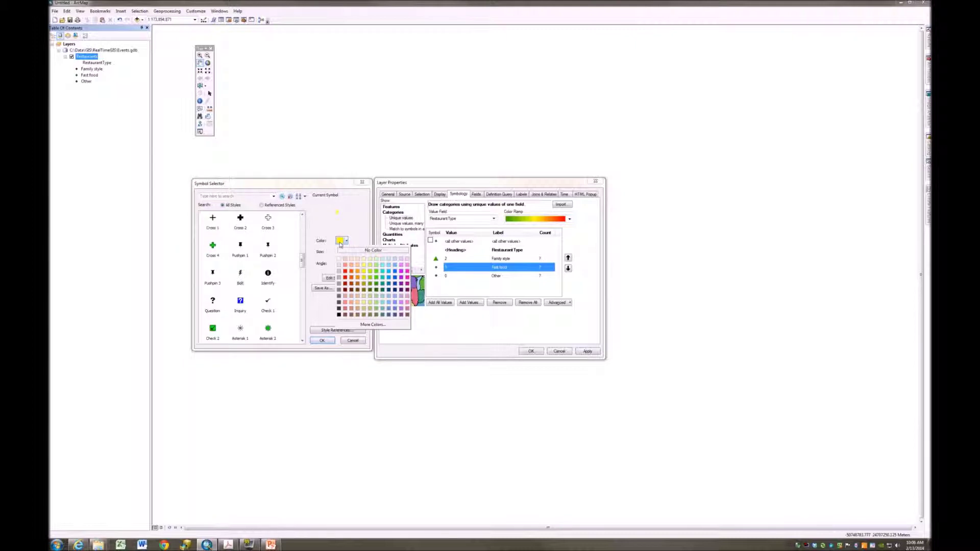
left_click(345, 271)
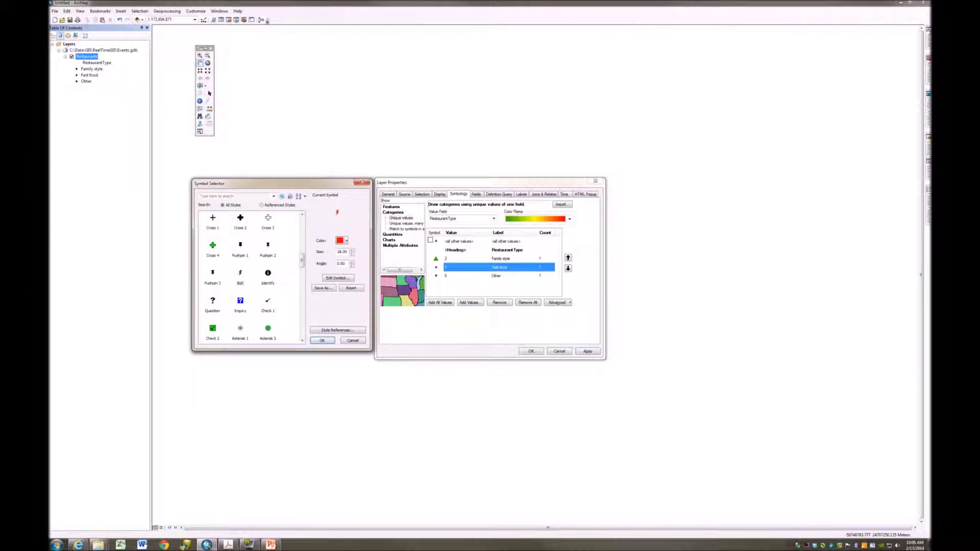
left_click(322, 341)
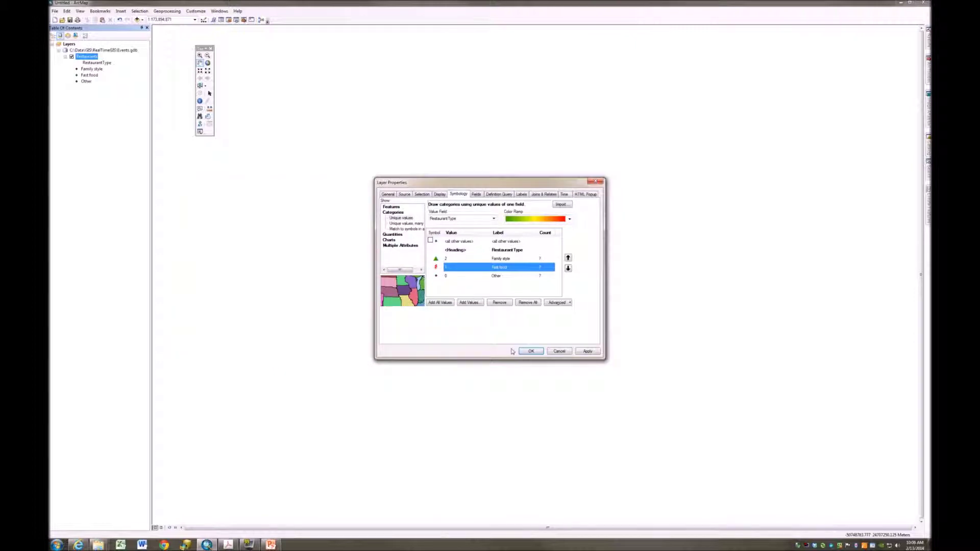
Enlarge the Other category's purple dot, then apply the symbology and close Layer Properties
double_click(437, 276)
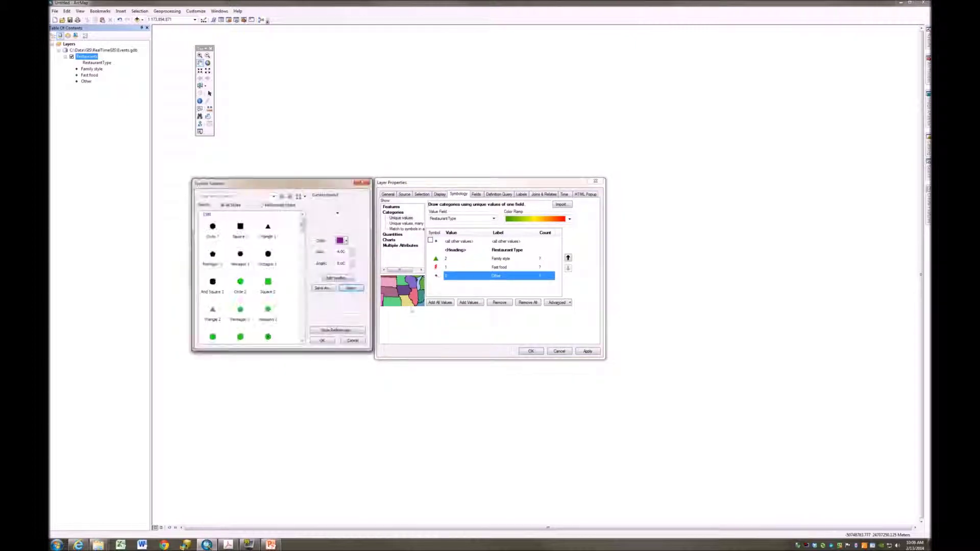
left_click(352, 253)
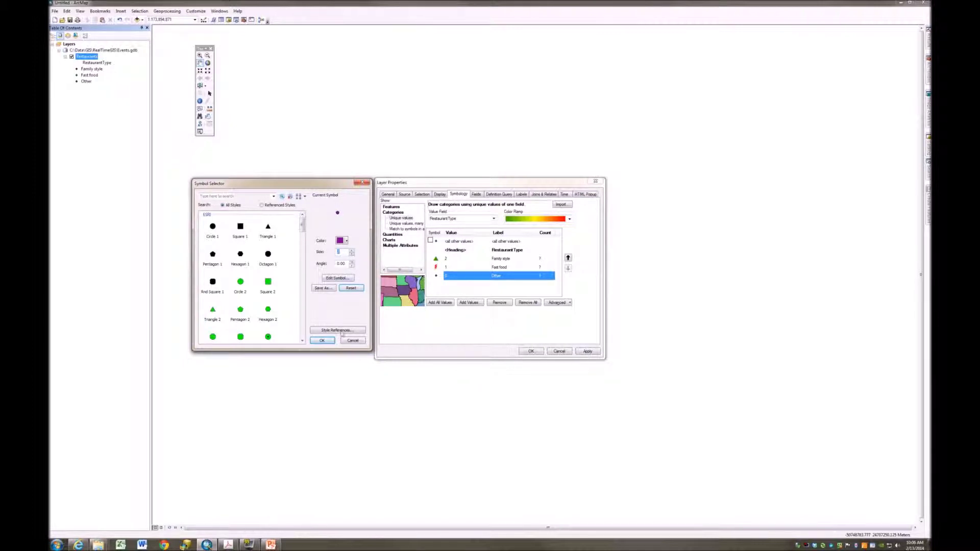
left_click(321, 343)
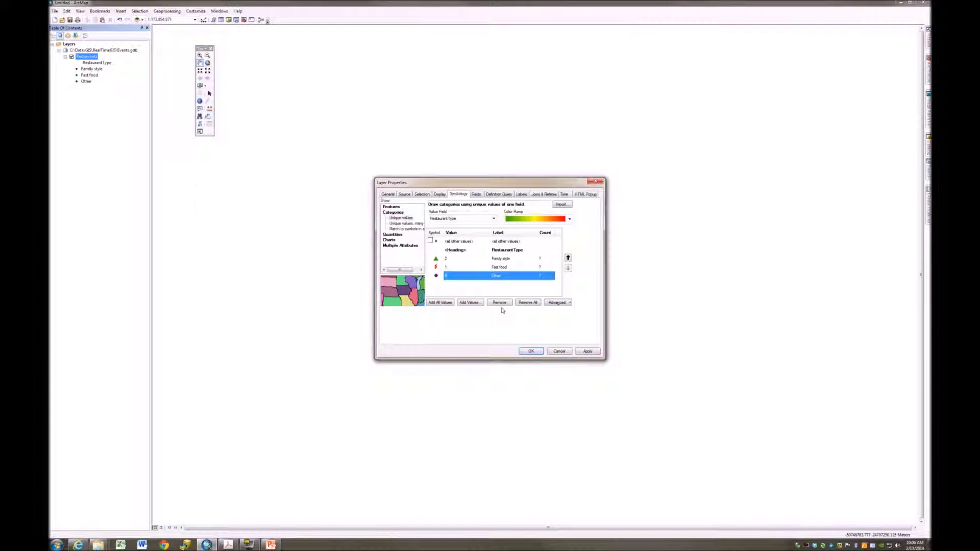
left_click(590, 352)
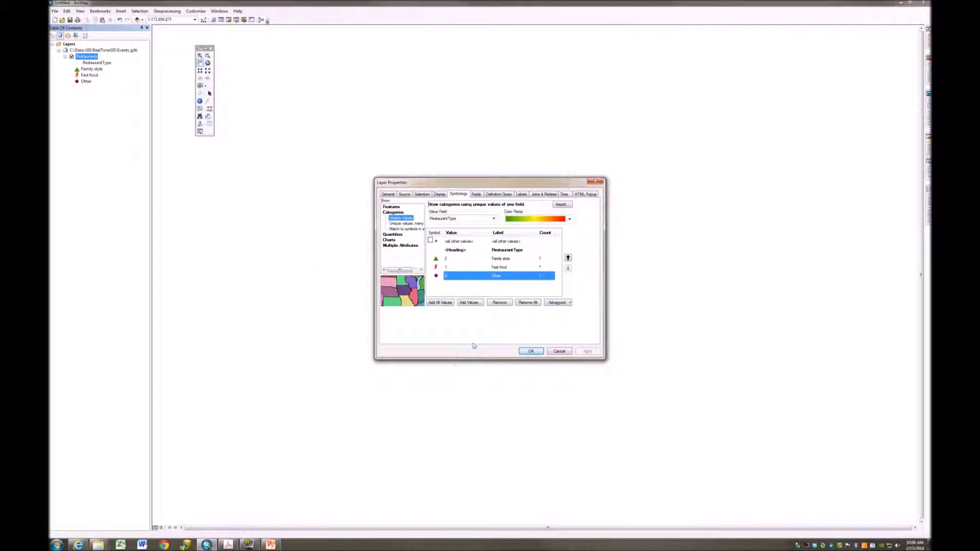
left_click(531, 351)
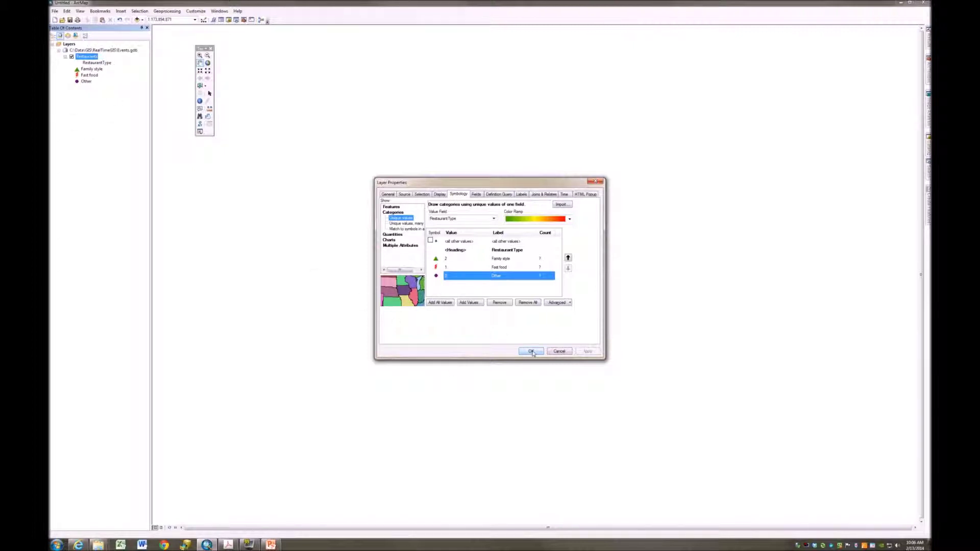